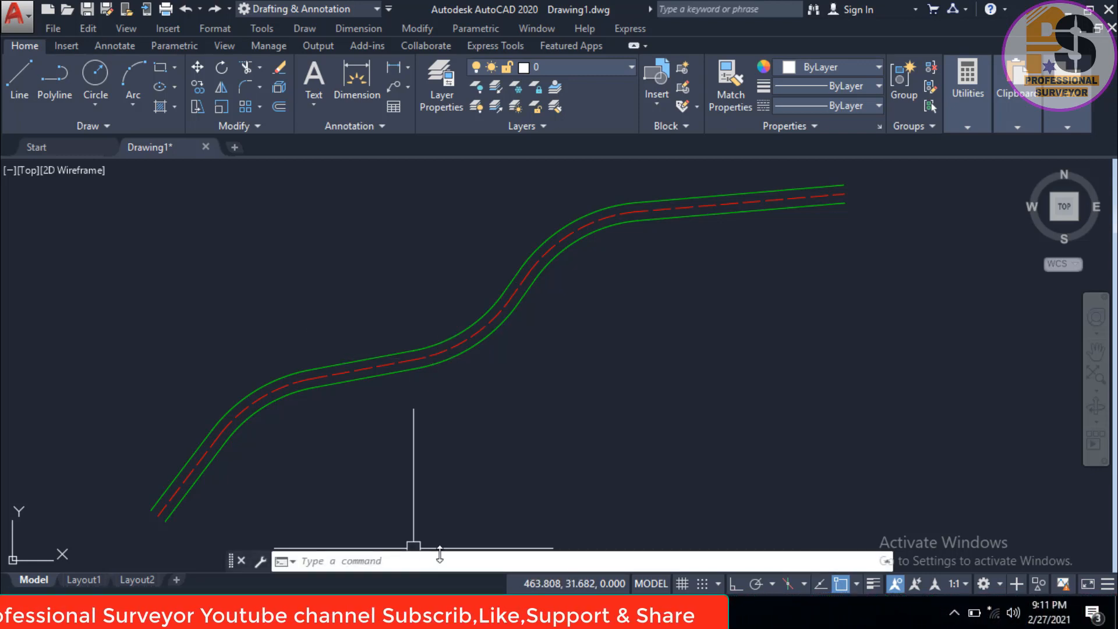
- Load the pExt LISP application from the Desktop with APPLOAD and close the loading dialog
left_click(446, 565)
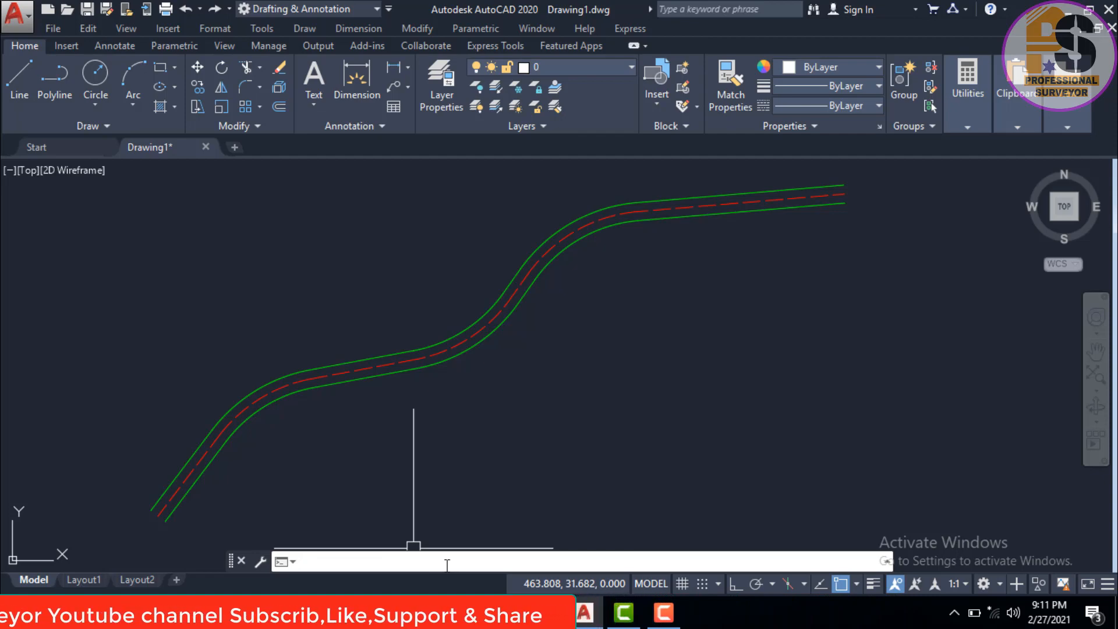
type("AP")
key("Return")
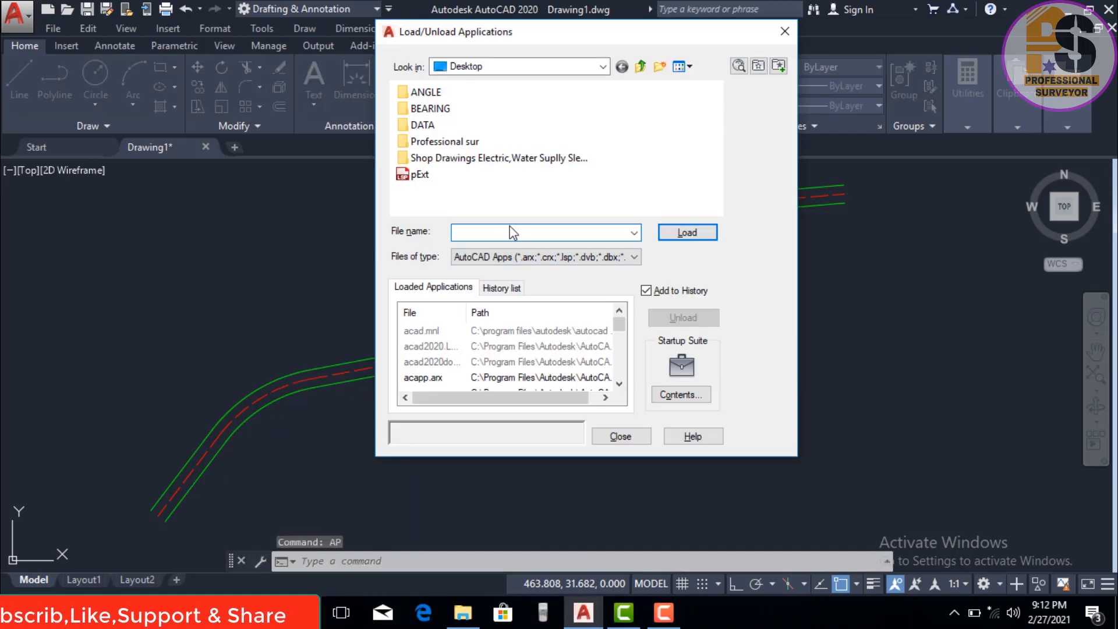
left_click(534, 69)
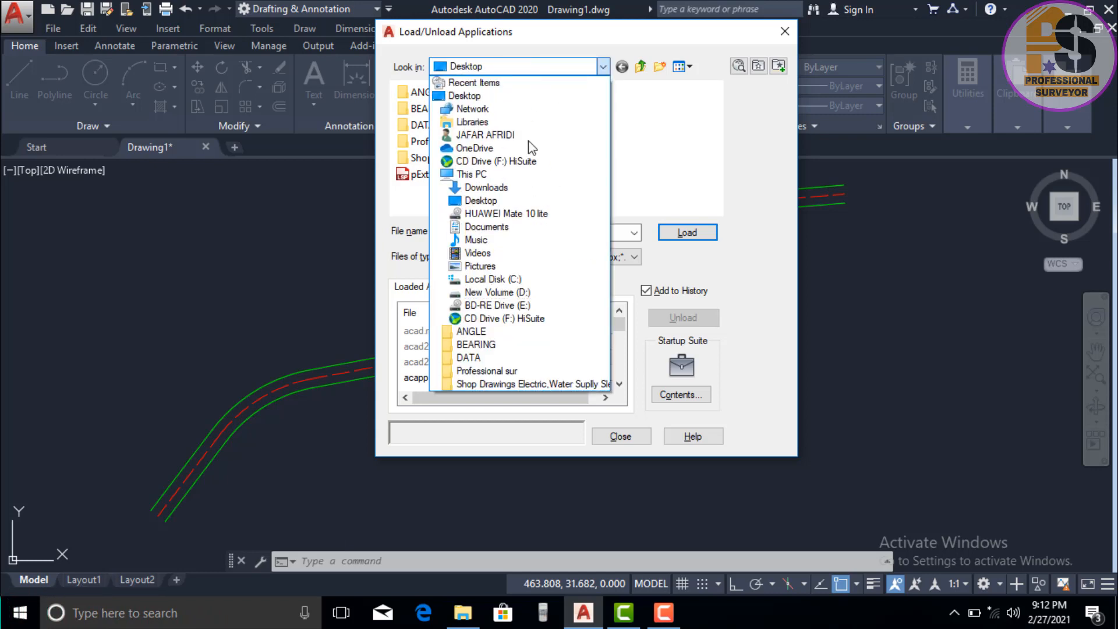
left_click(532, 70)
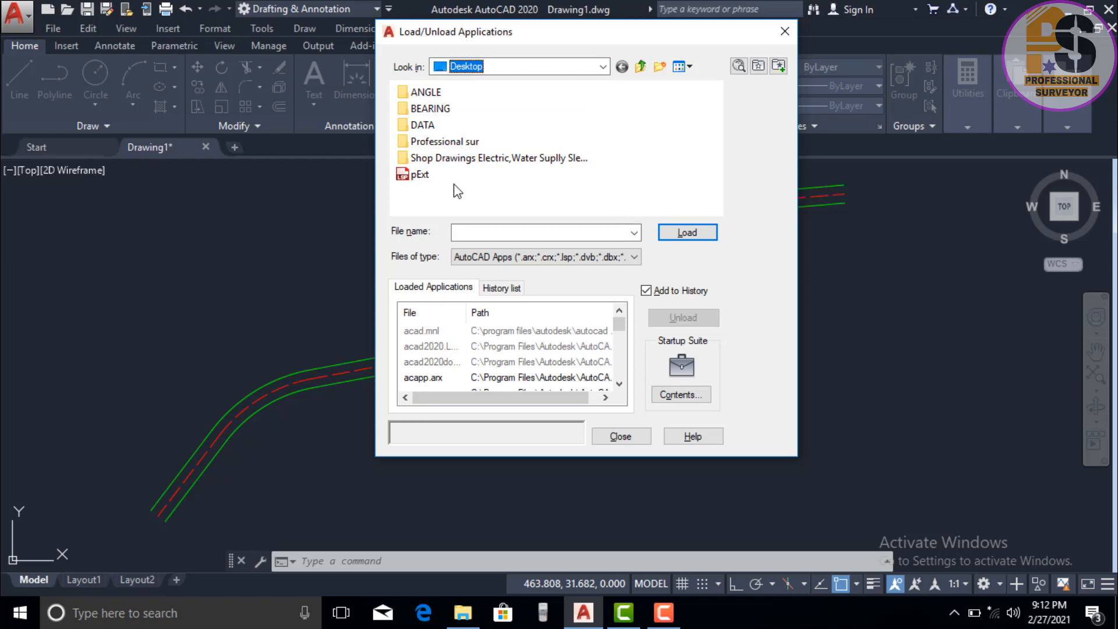
left_click(475, 177)
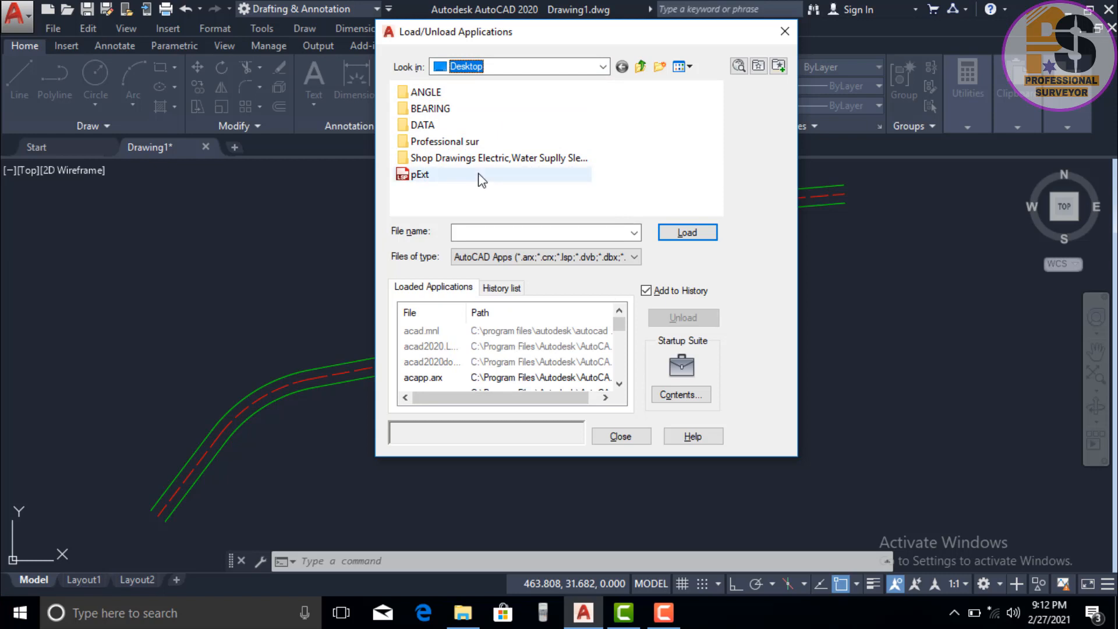
left_click(681, 234)
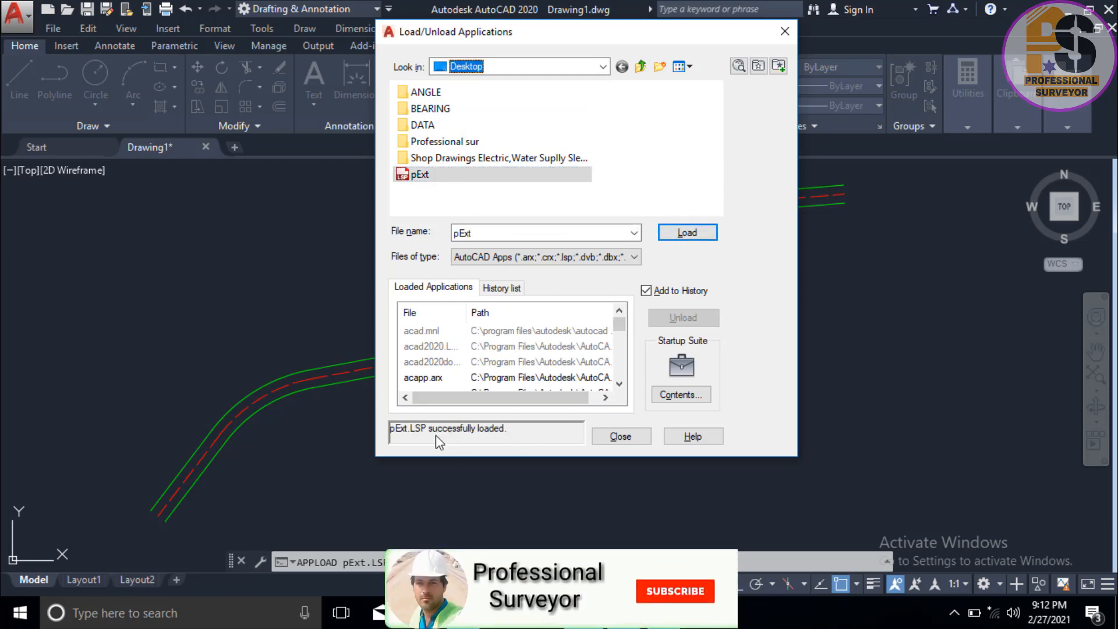
left_click(621, 437)
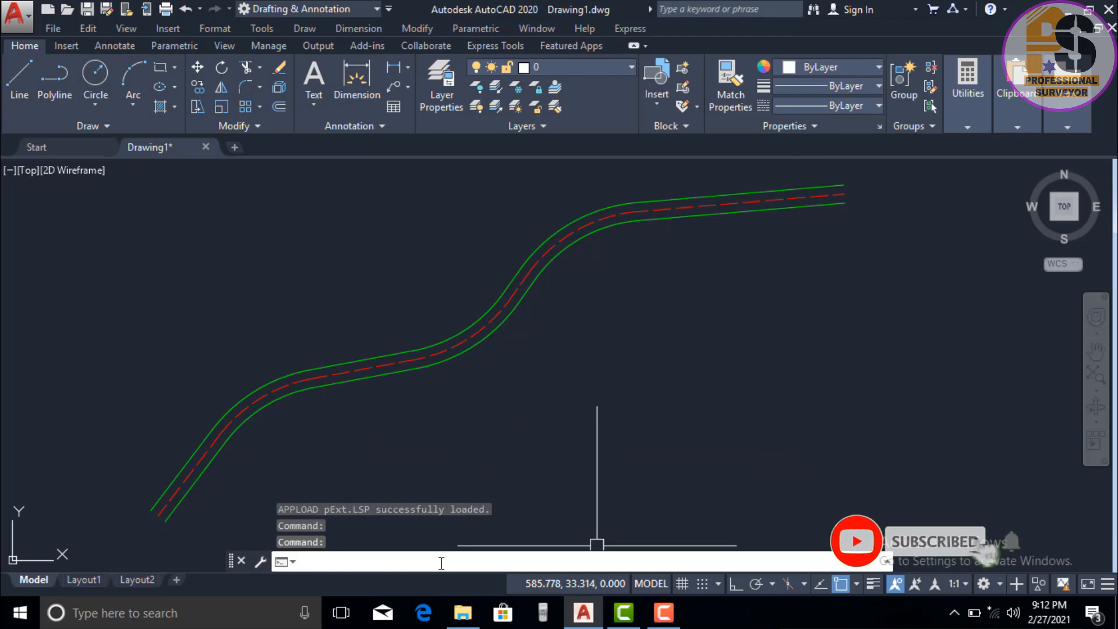
- Run the PEXT command on the red dashed road centre line with a measurement interval of 25
type("PEXT")
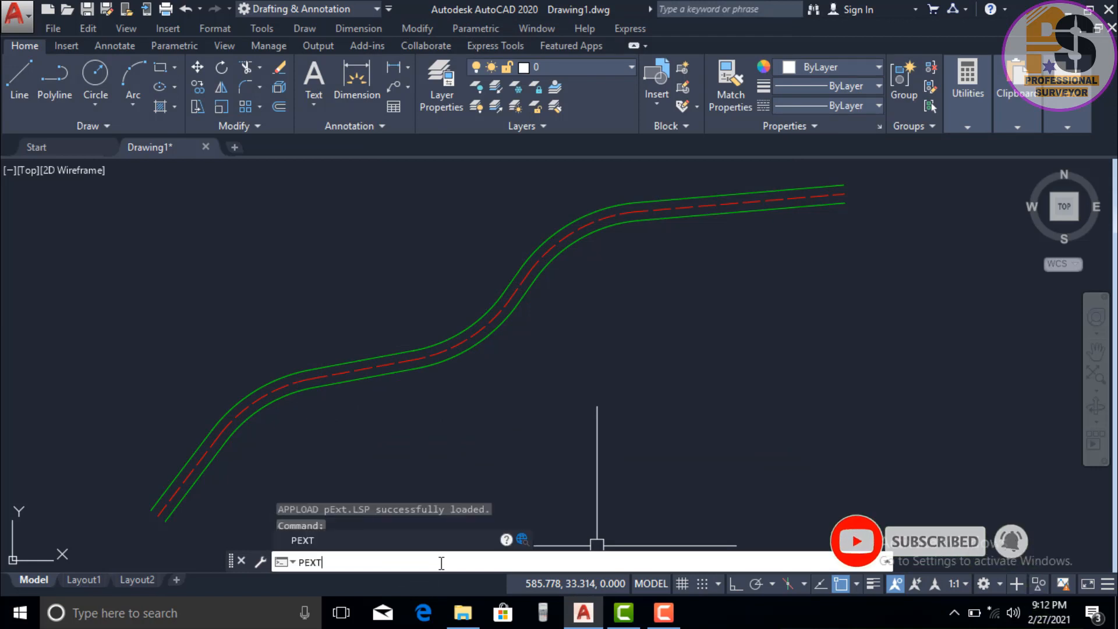
key("Return")
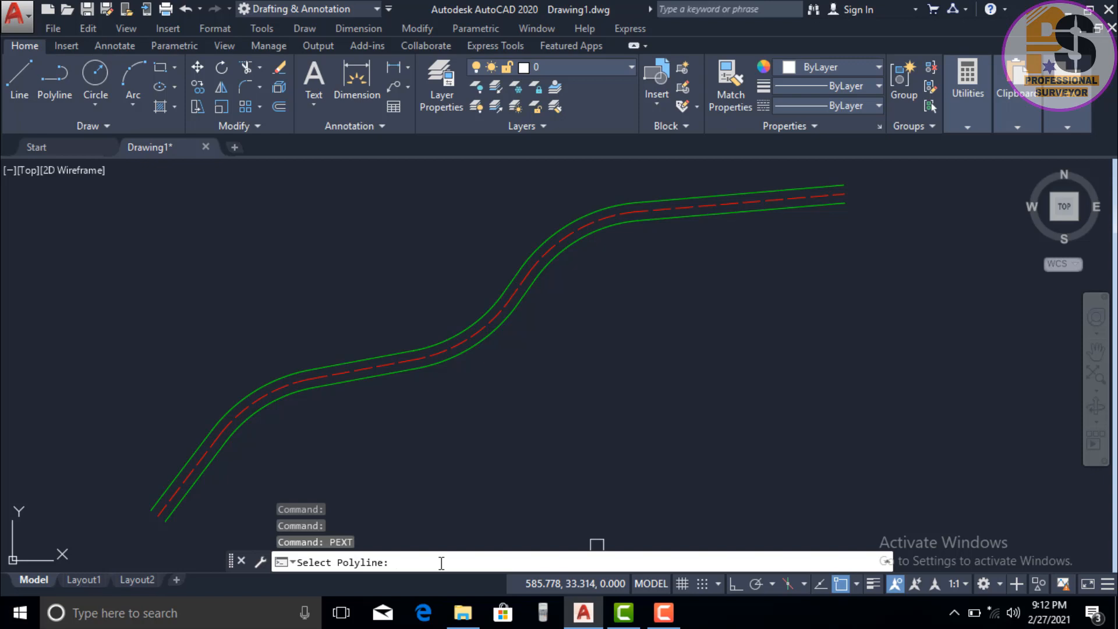
scroll(160, 517, "up", 4)
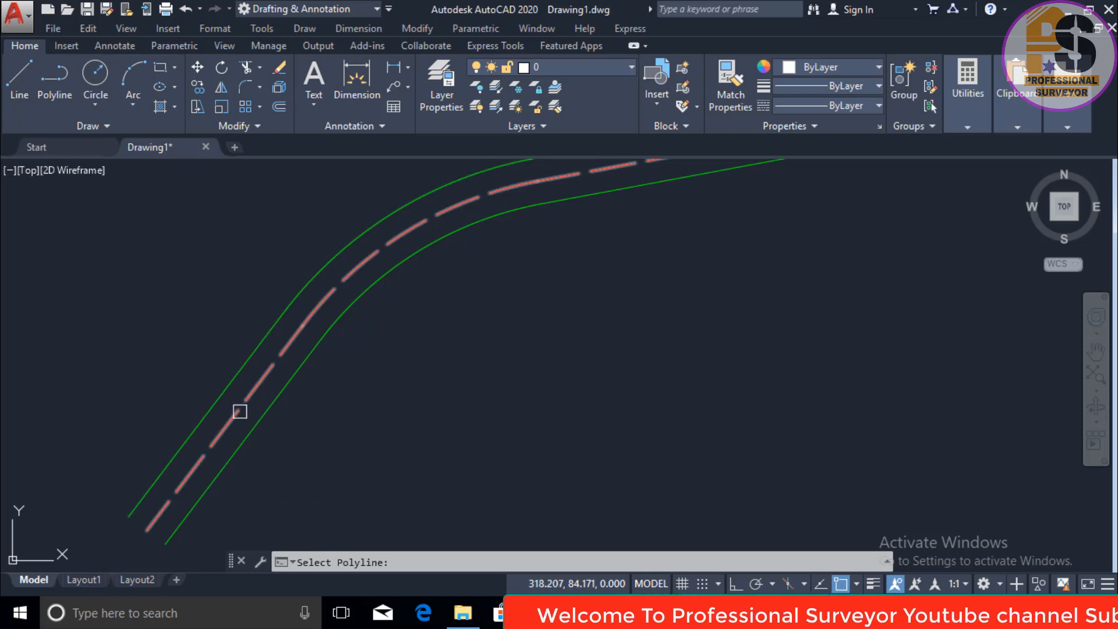
left_click(216, 437)
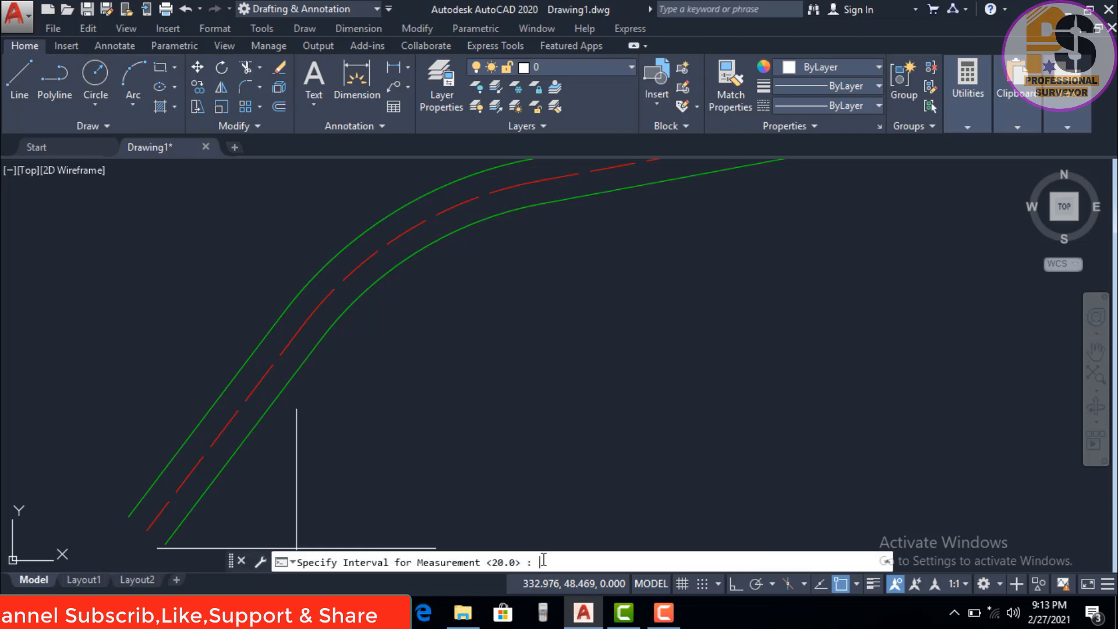
type("25")
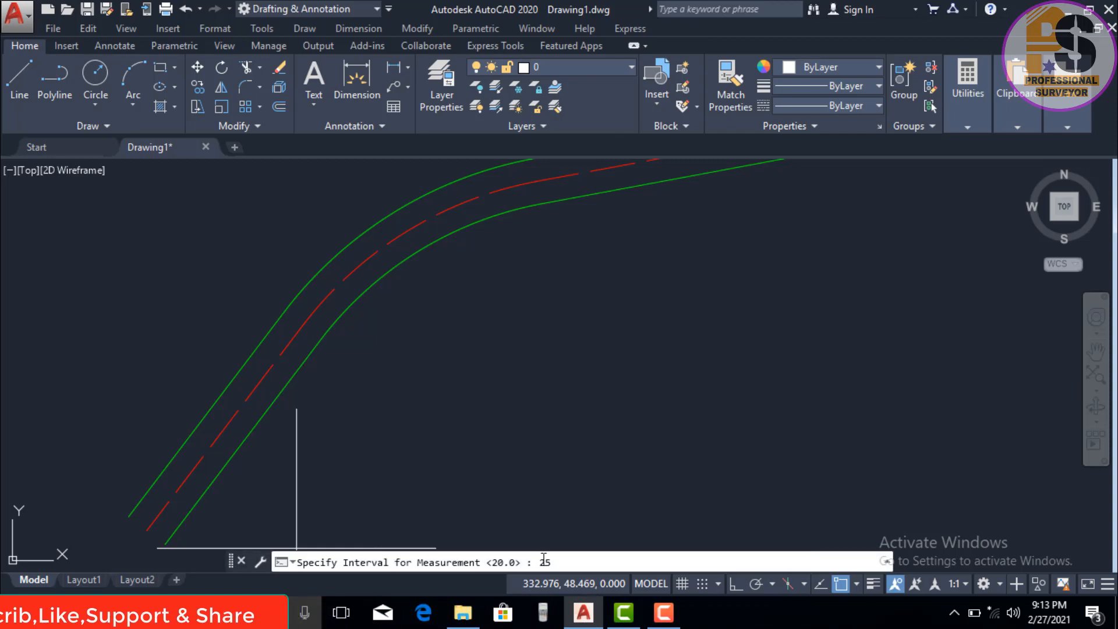
key("Return")
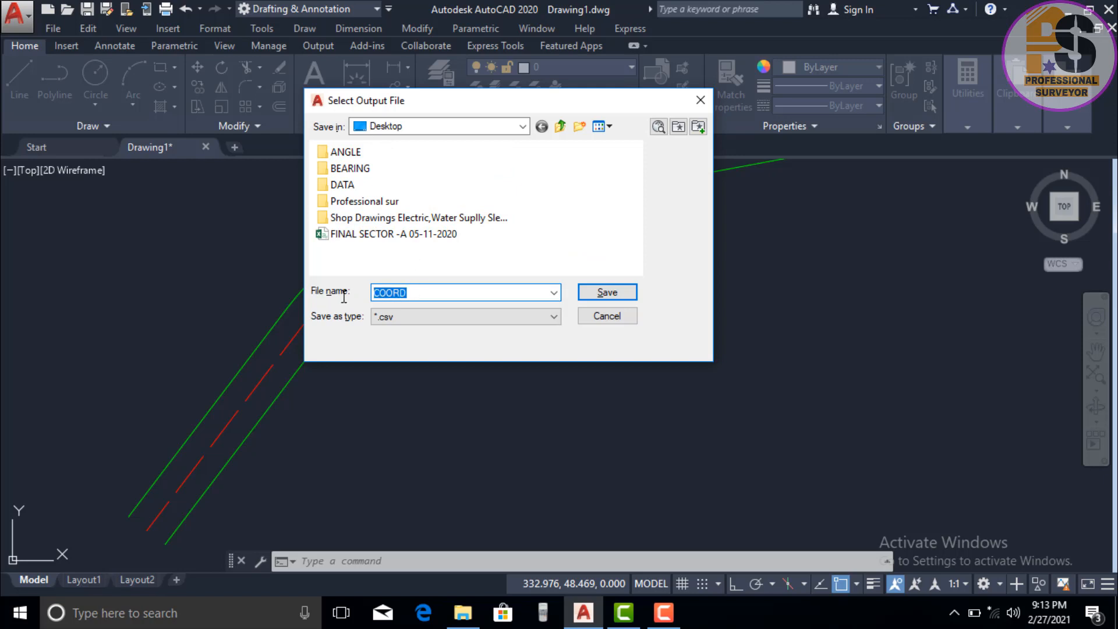
- Save the extracted coordinates to the Desktop as a .csv file named CL COORD
type("C")
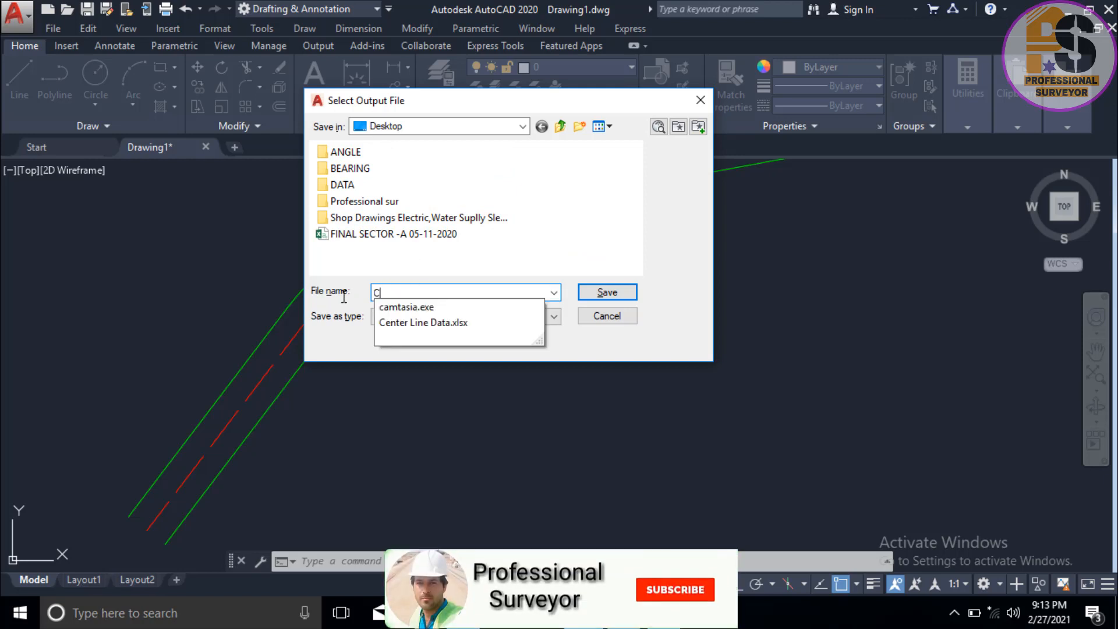
type("L CO")
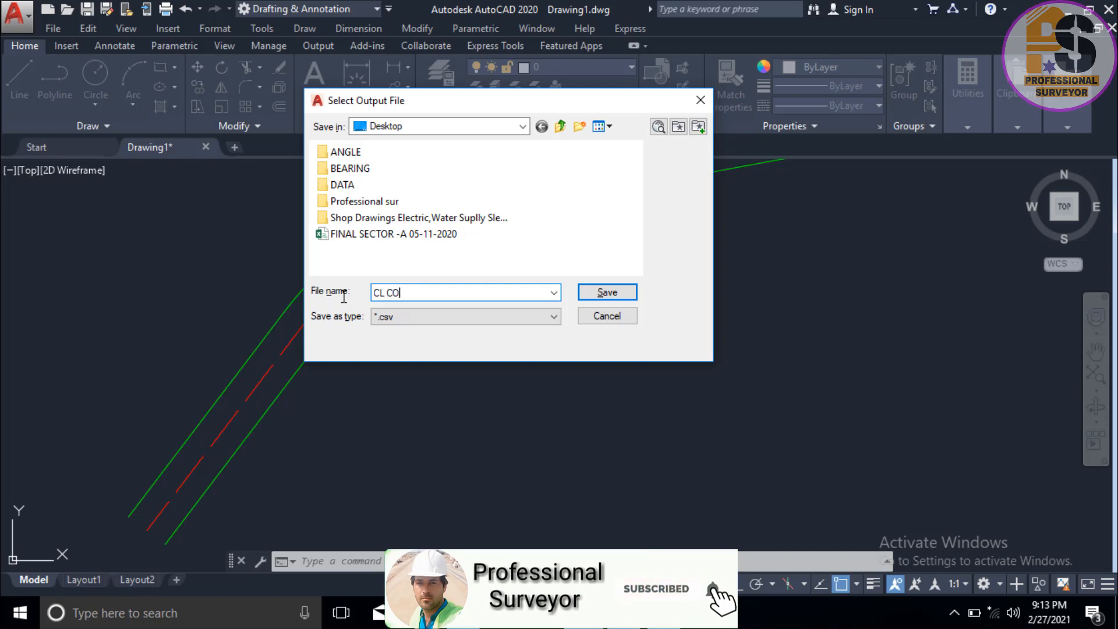
type("ORD")
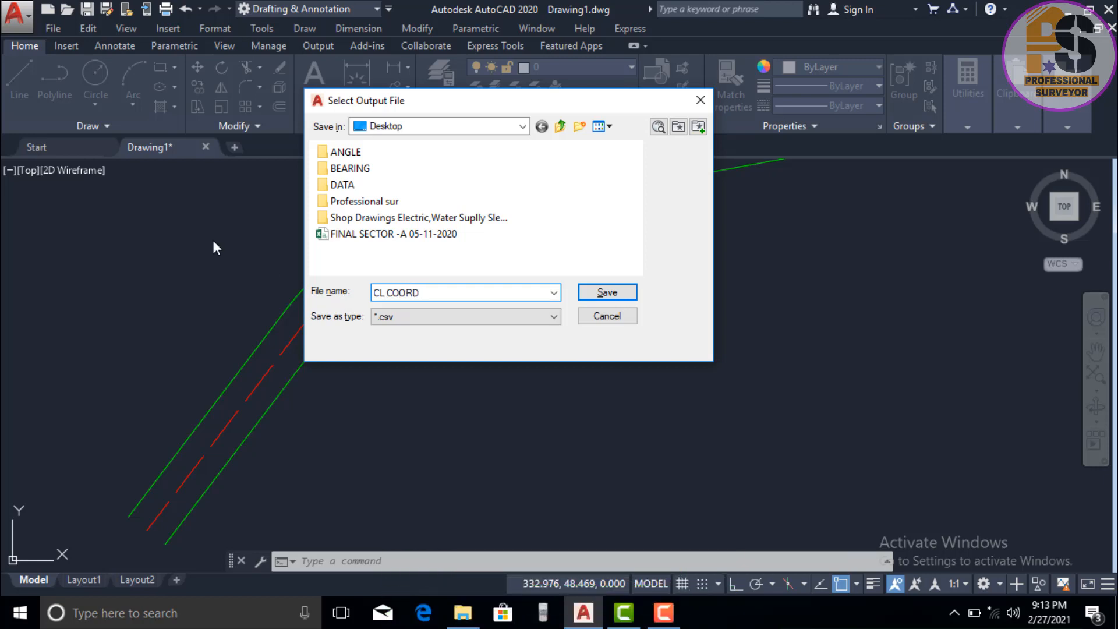
left_click(419, 317)
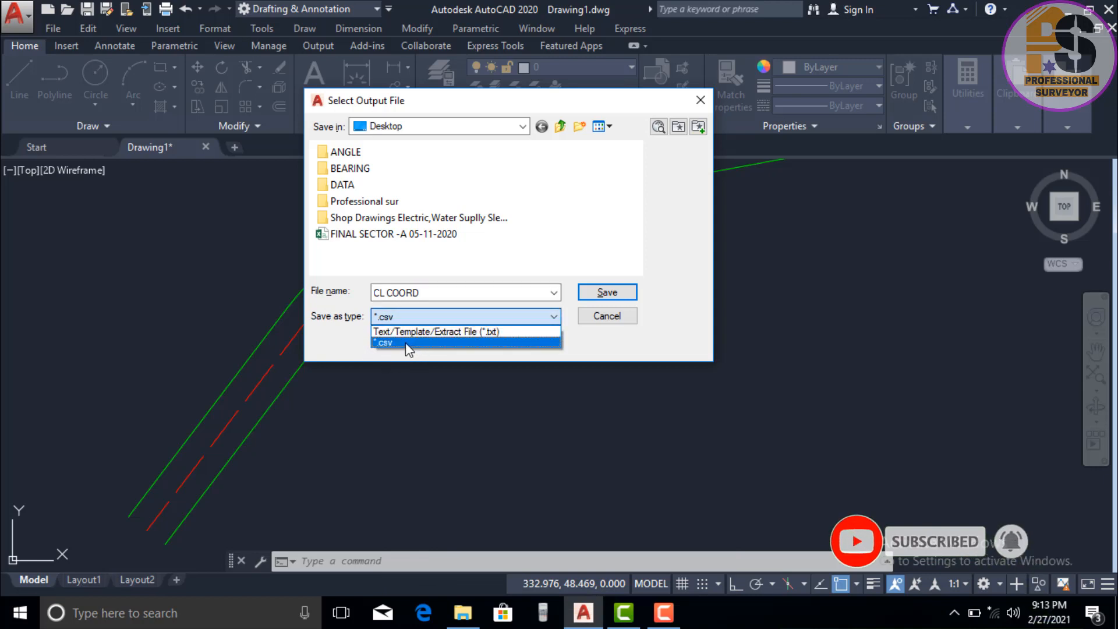
left_click(405, 342)
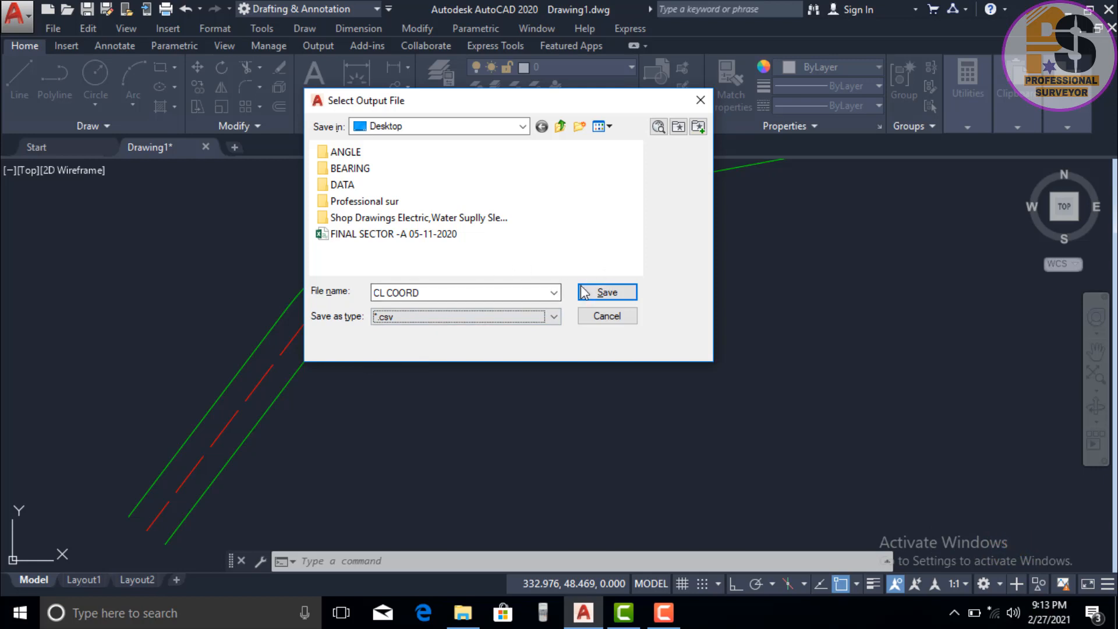
left_click(605, 292)
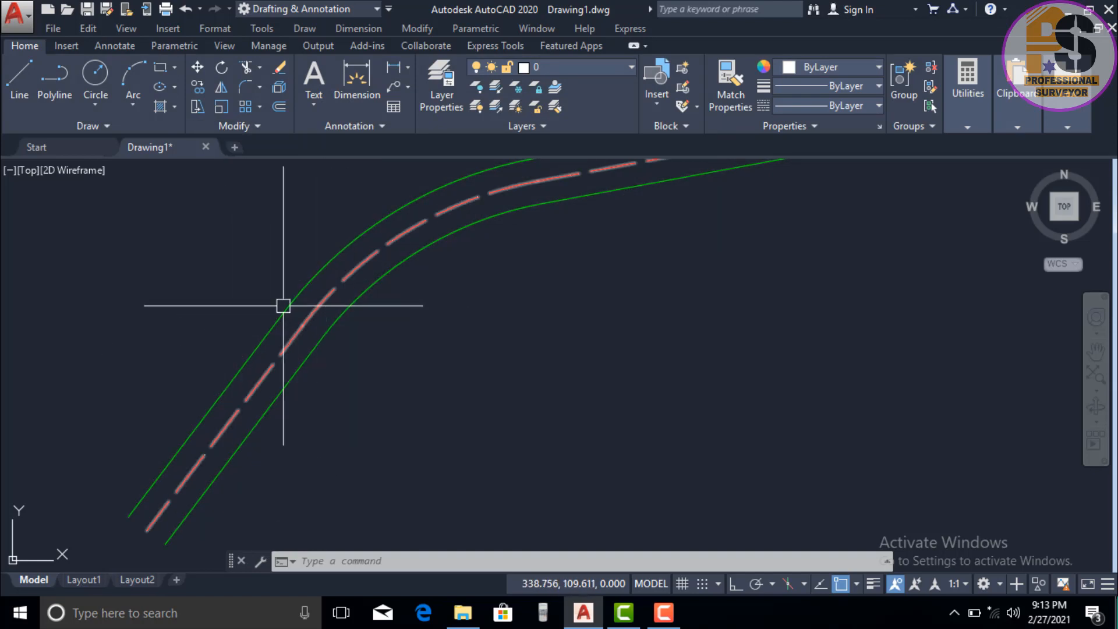
- Change the point style to the X-shaped marker for the points along the centre line
left_click(223, 29)
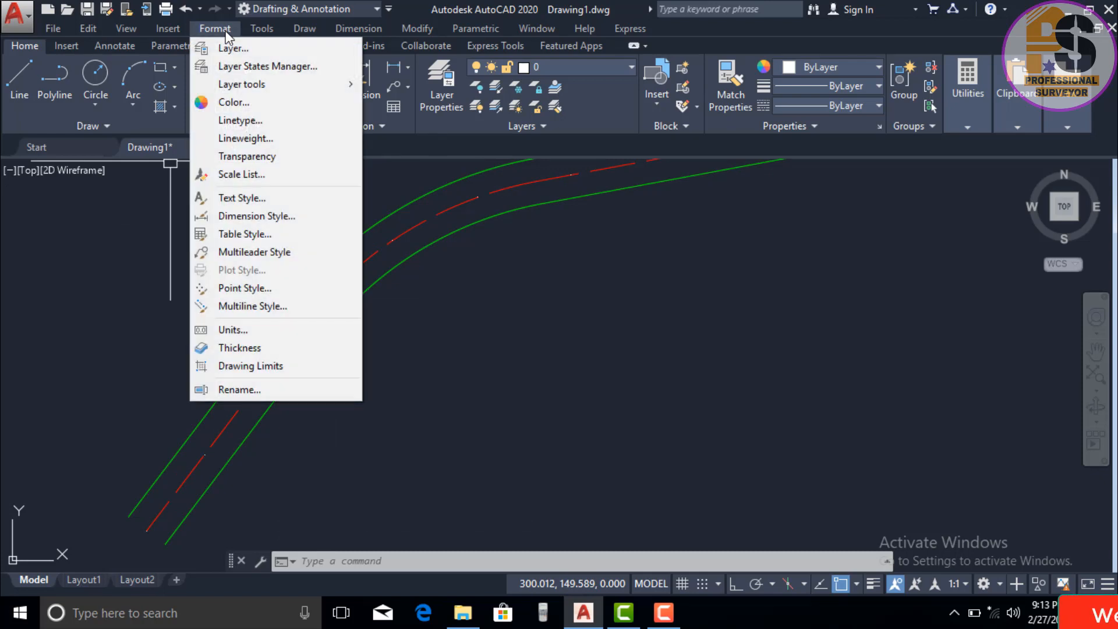
left_click(274, 289)
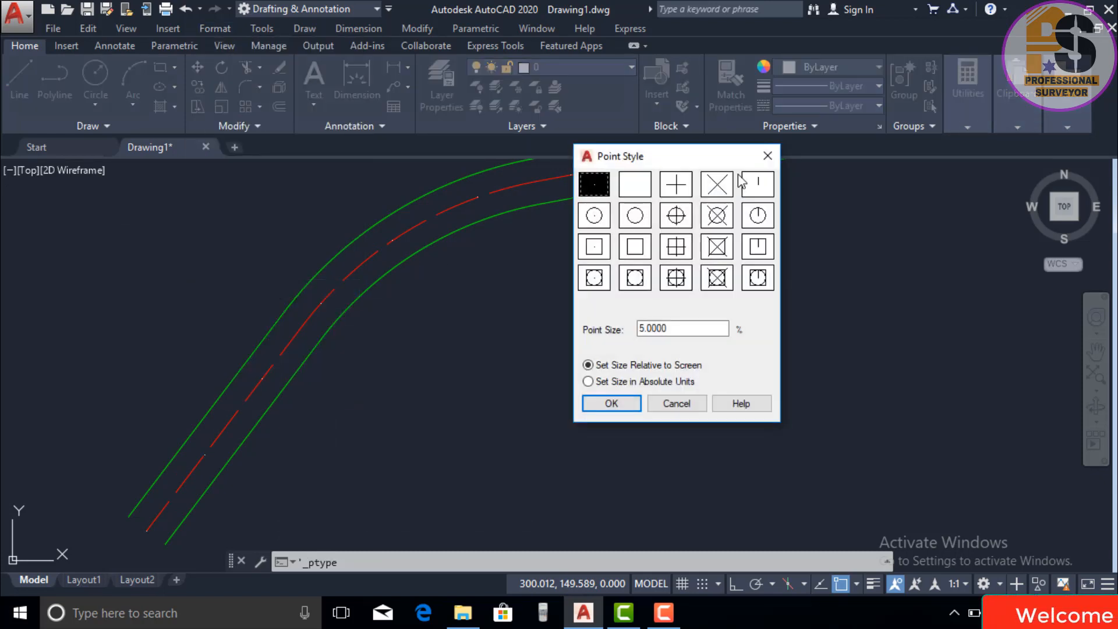
left_click_drag(722, 167, 774, 158)
left_click(771, 174)
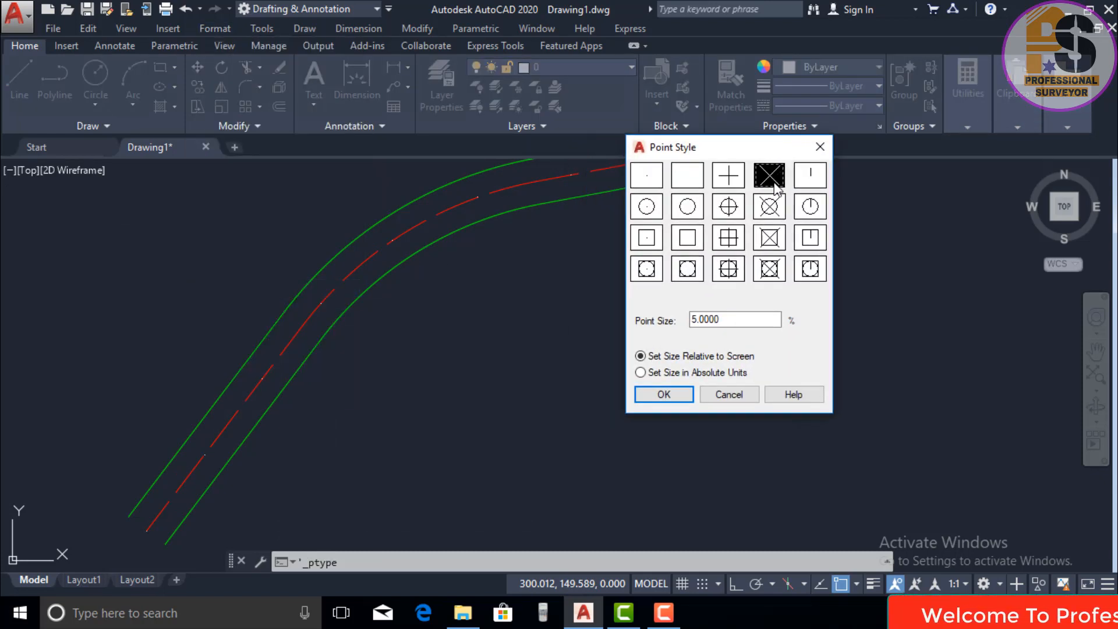
left_click(681, 398)
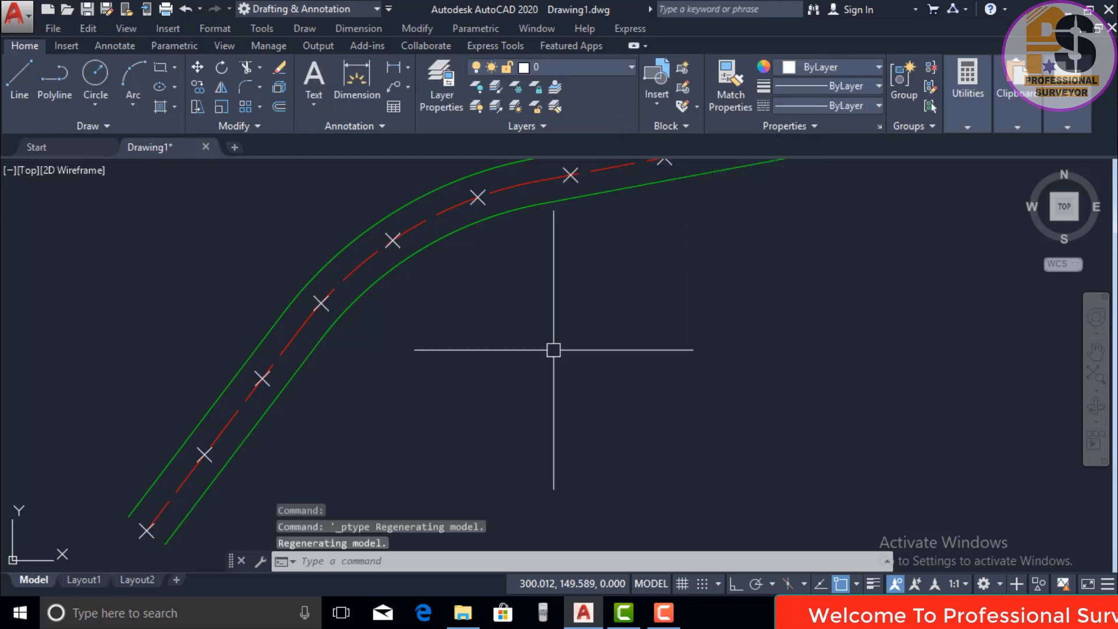
scroll(332, 360, "down", 4)
scroll(349, 342, "up", 2)
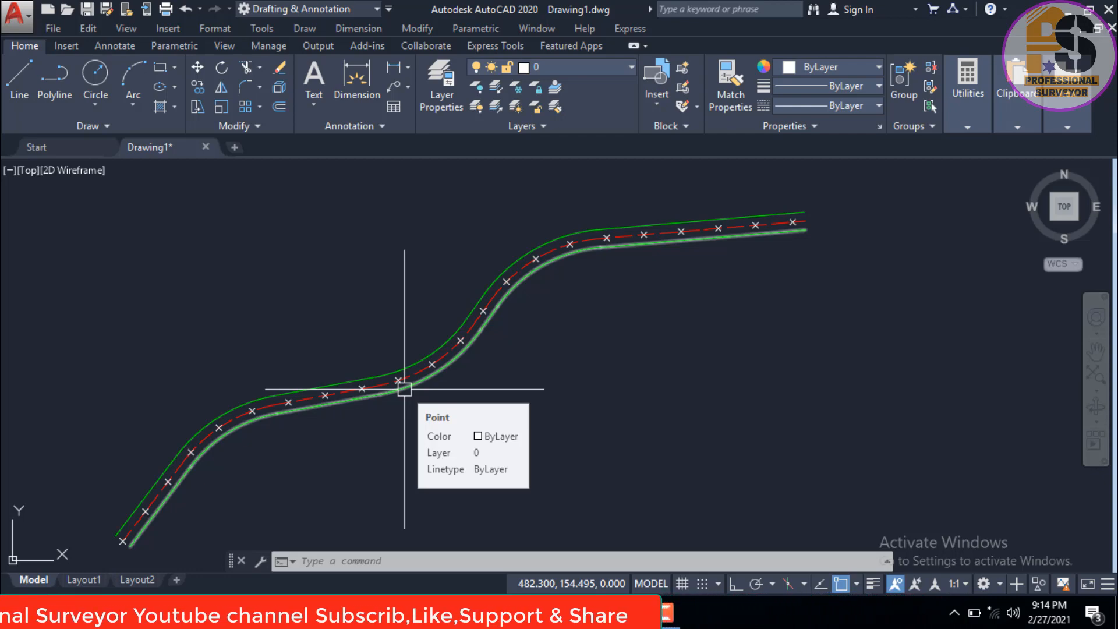
- Open the exported CL COORD file from the desktop in Excel and fit column A's width to its contents
left_click(1070, 8)
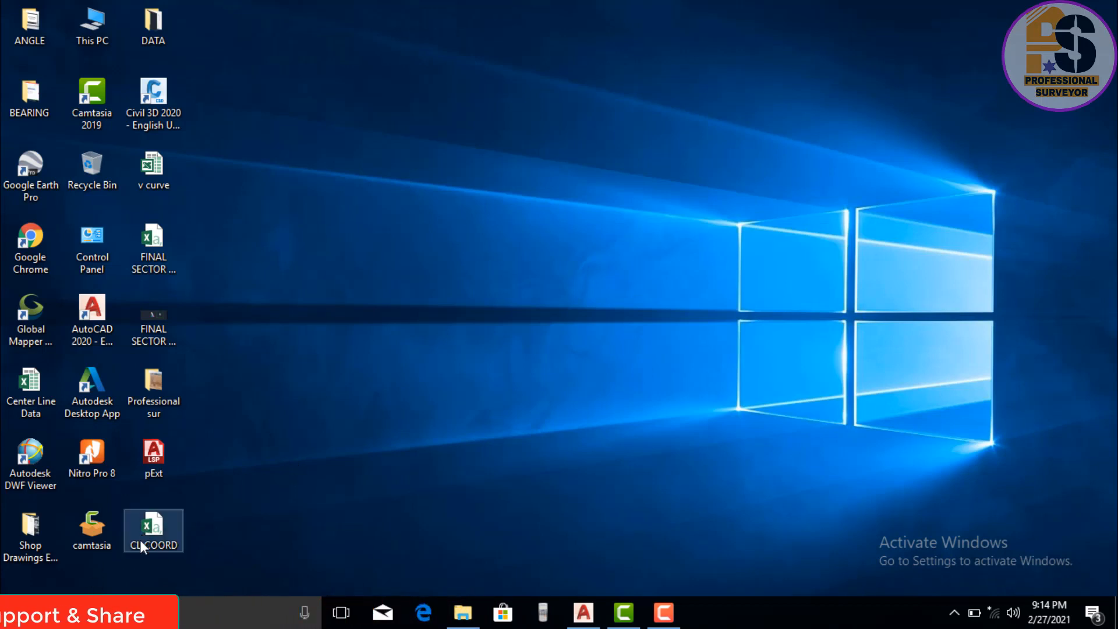
double_click(150, 544)
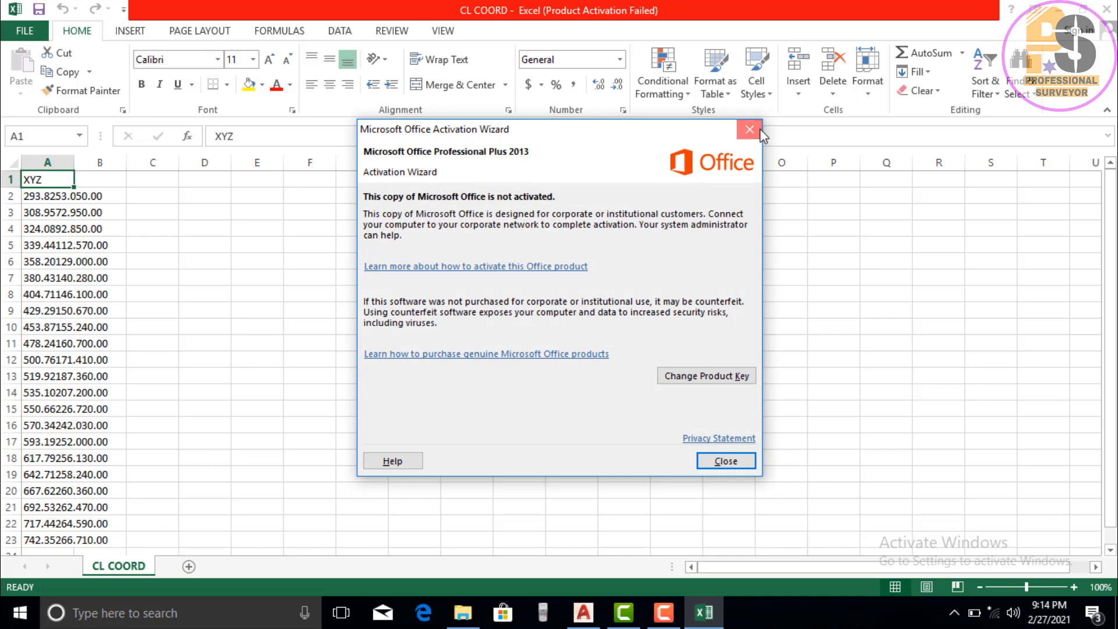
left_click(750, 130)
left_click(142, 251)
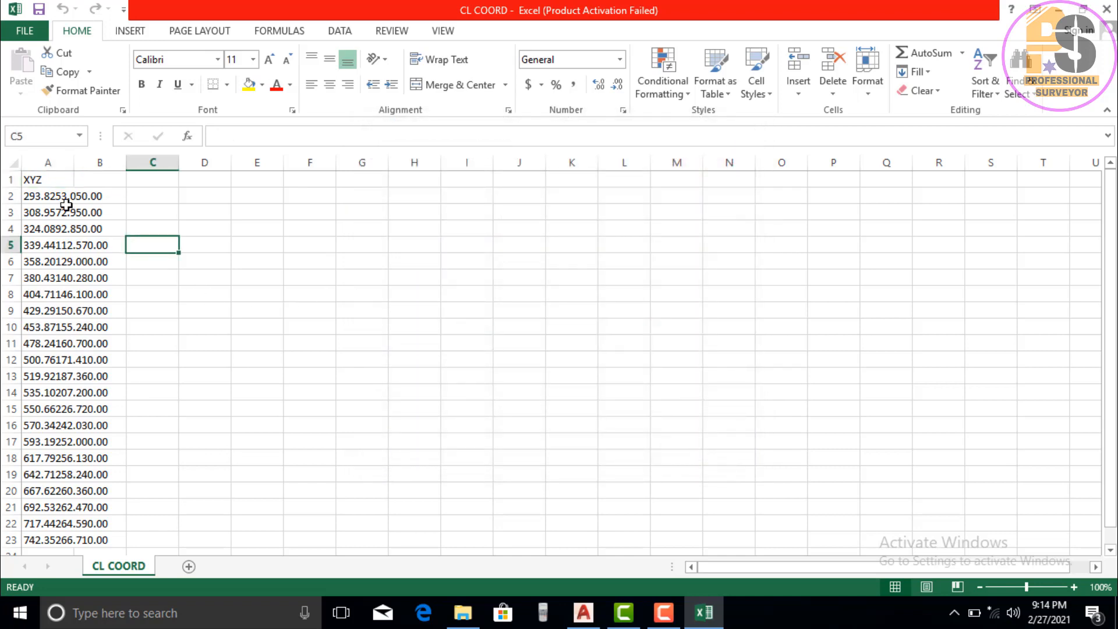
double_click(74, 162)
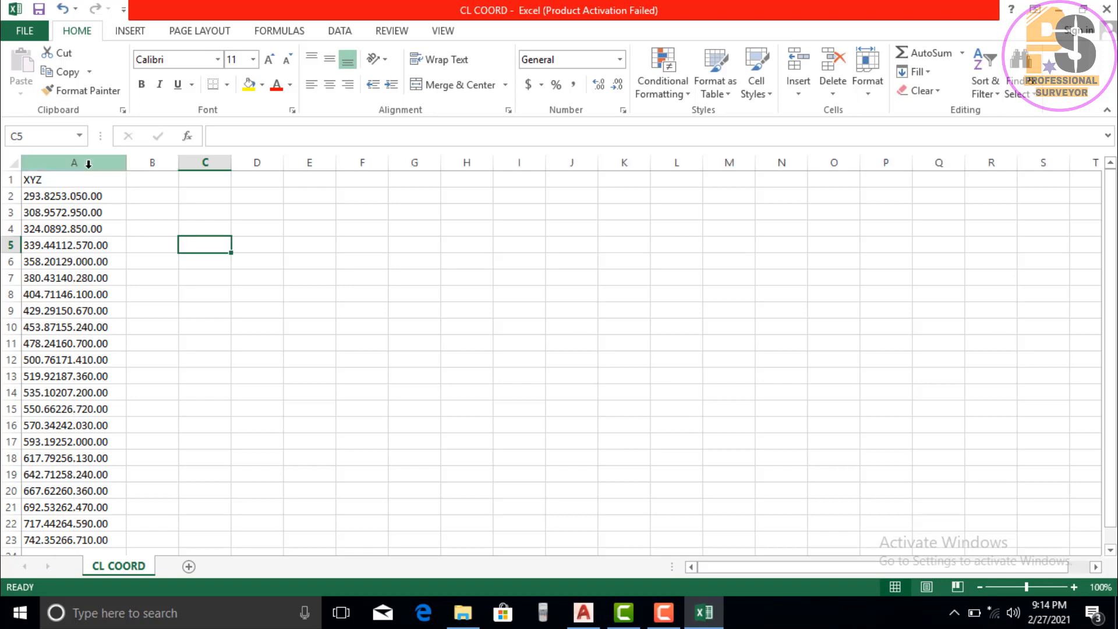
- Split column A into separate X, Y and Z columns using Text to Columns, delimited by Tab
left_click(89, 164)
left_click(341, 31)
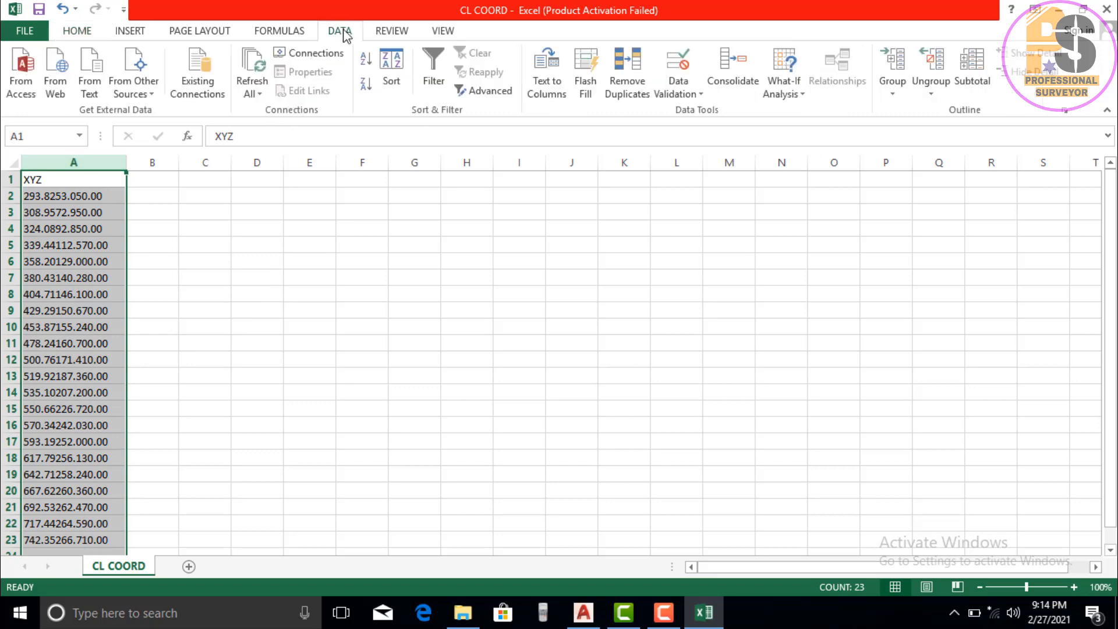
left_click(547, 87)
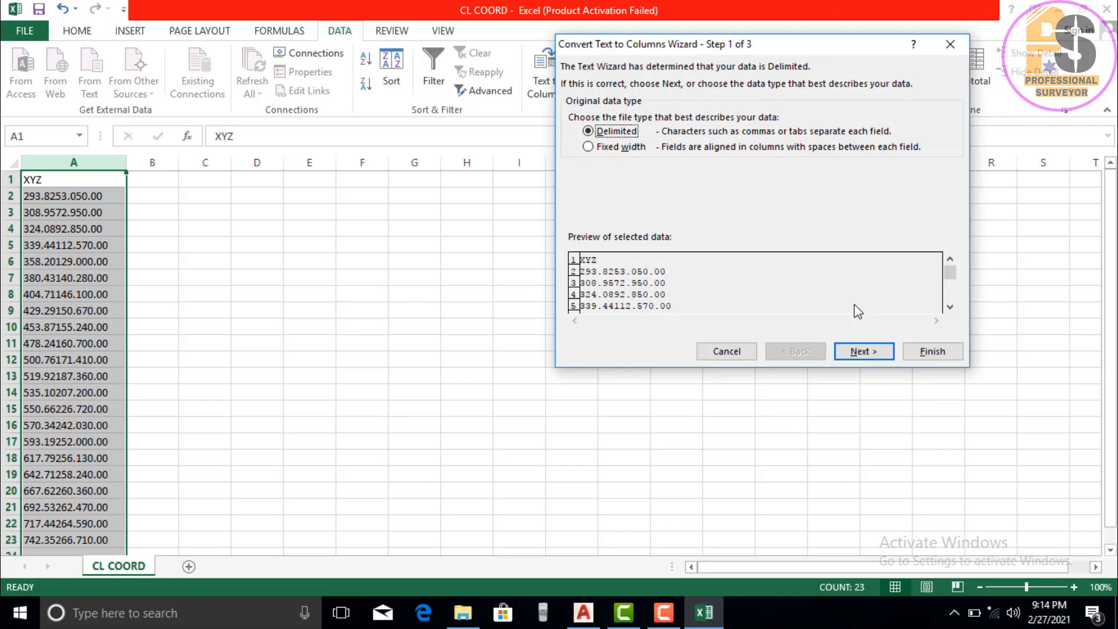
left_click(865, 352)
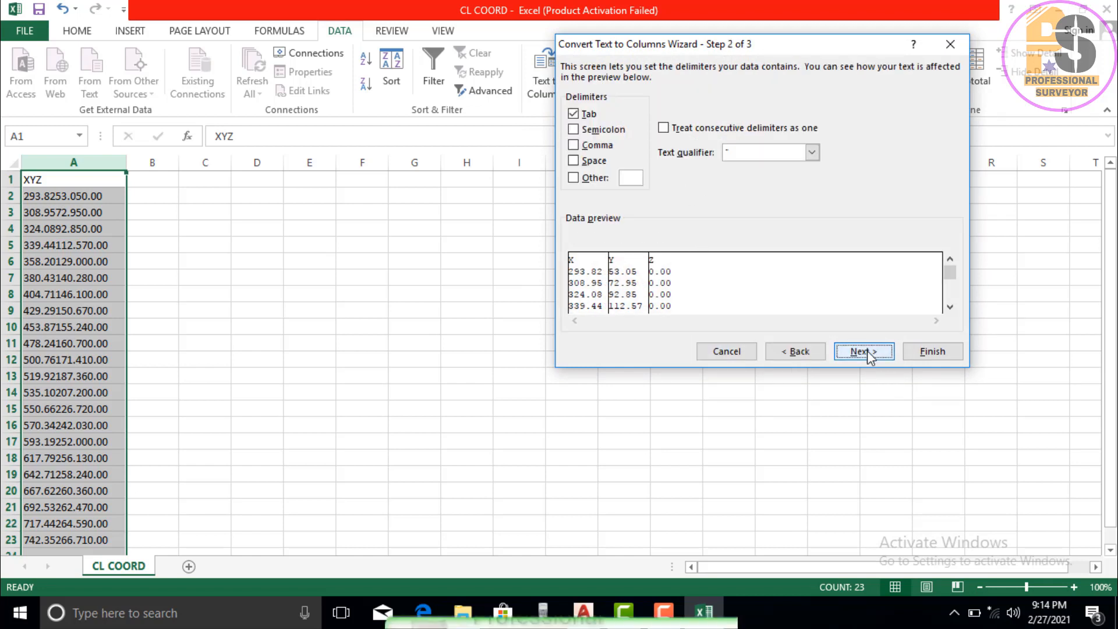
left_click(867, 352)
left_click(921, 351)
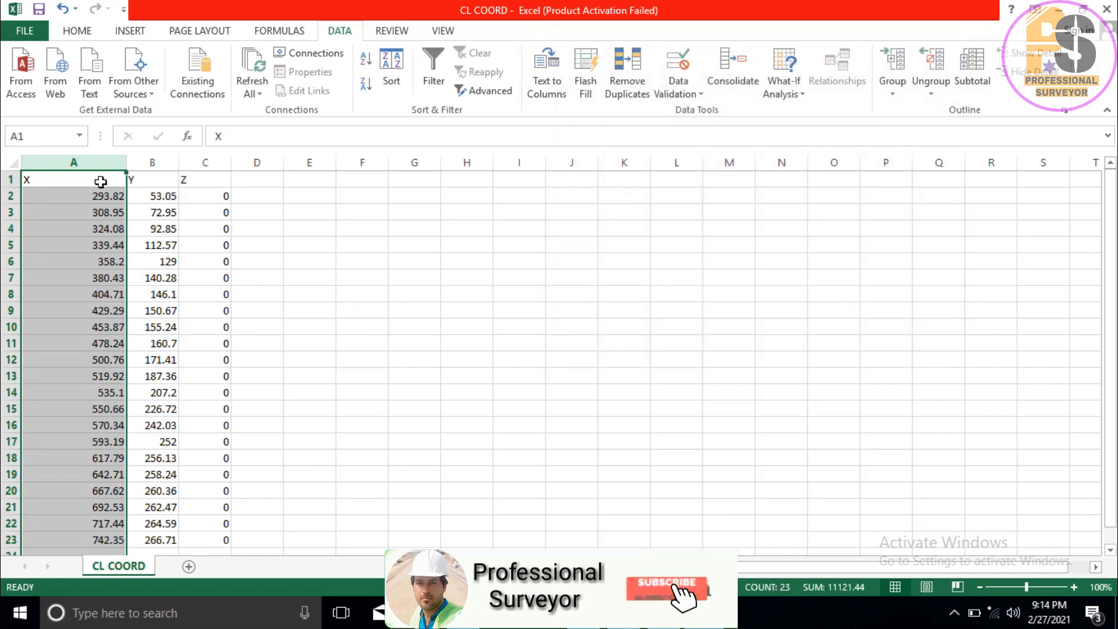
left_click(401, 266)
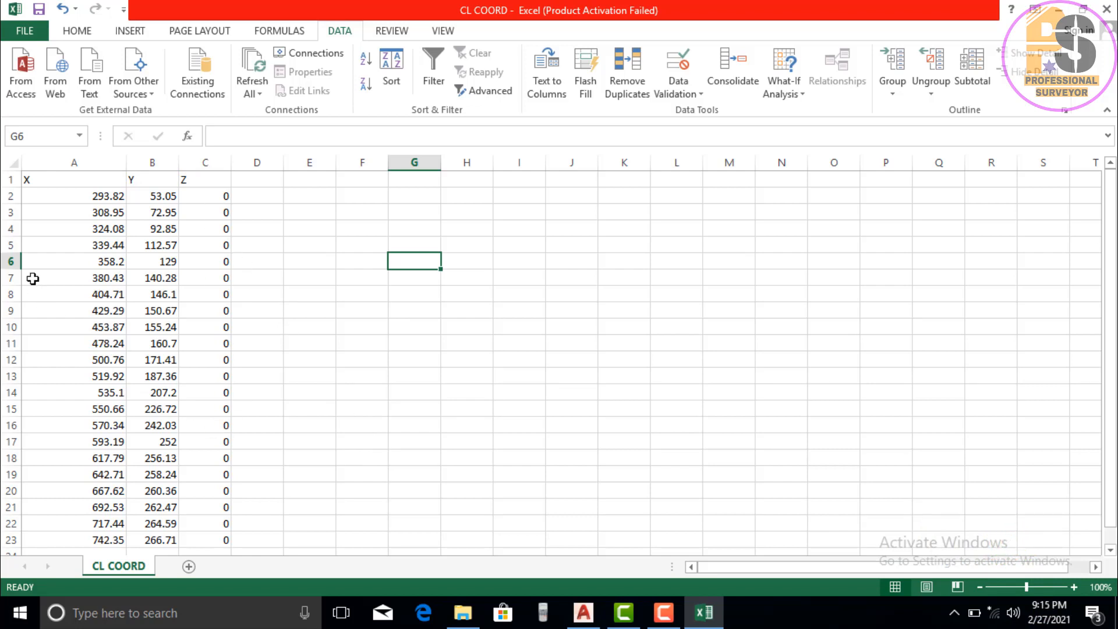
- Insert an empty column before the X coordinate column
left_click(63, 161)
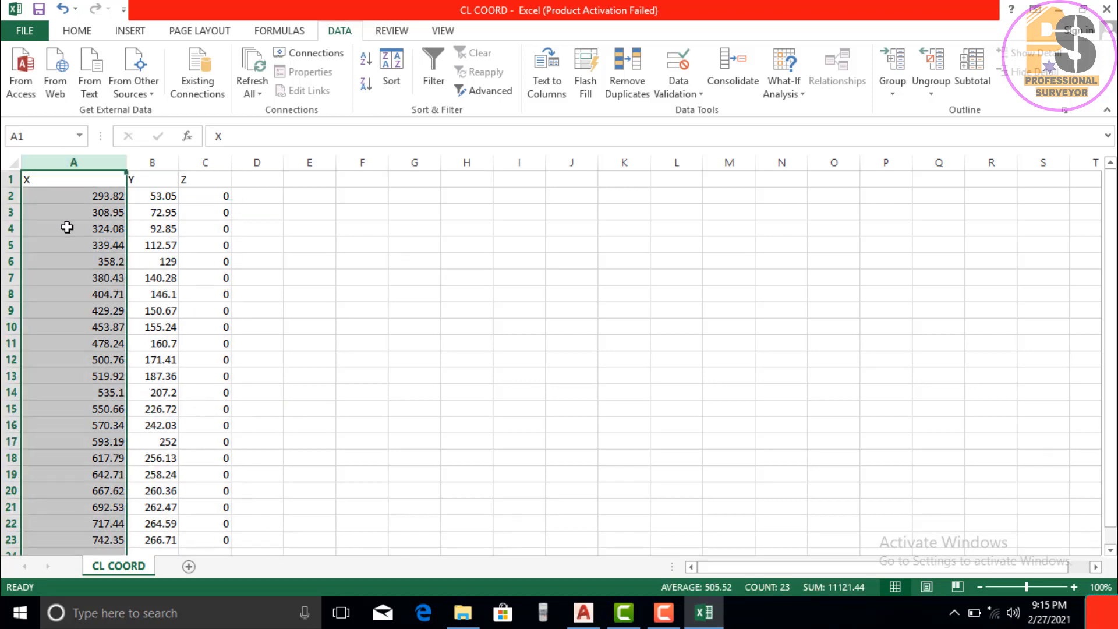
key("ctrl+shift+plus")
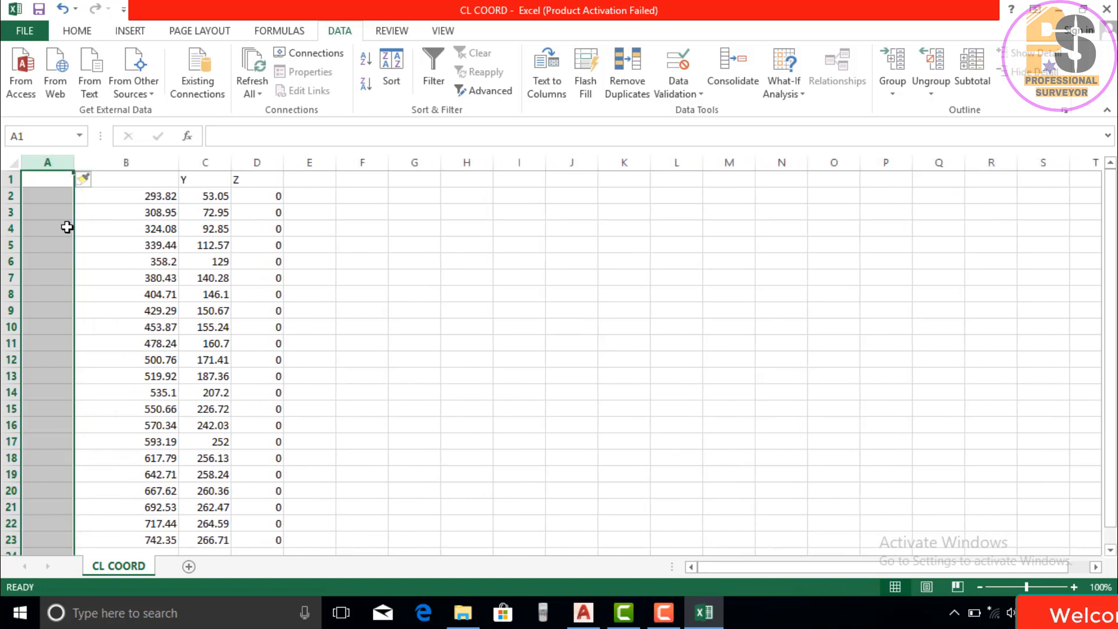
- Enter the starting chainages 0+000 in cell A2 and 0+025 in cell A3, beside the first two coordinate rows
left_click(309, 245)
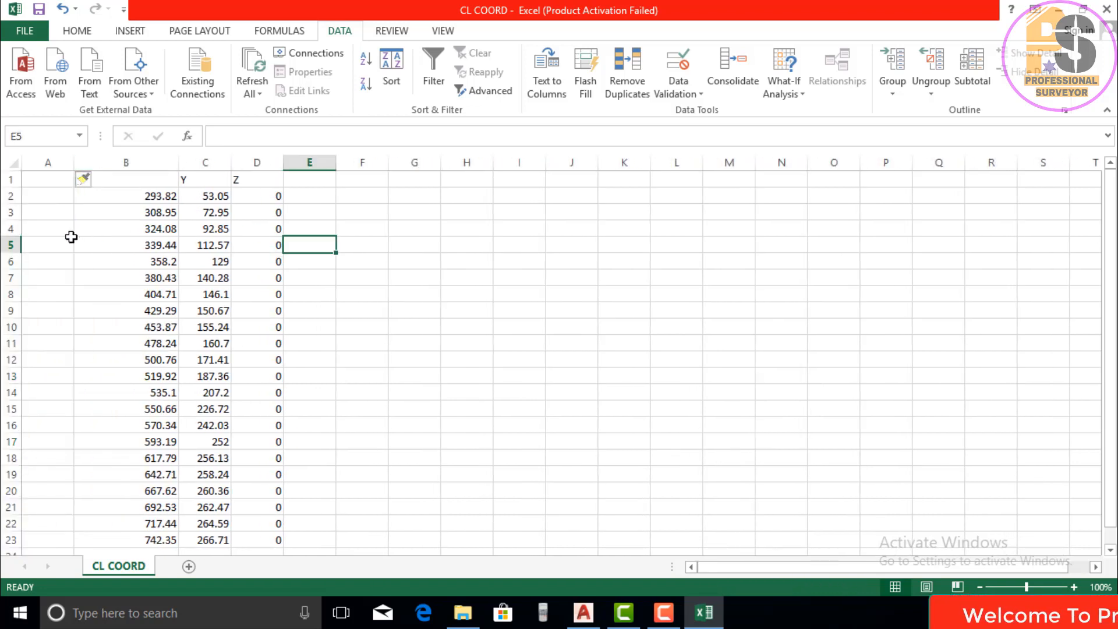
left_click(46, 200)
type("0+0")
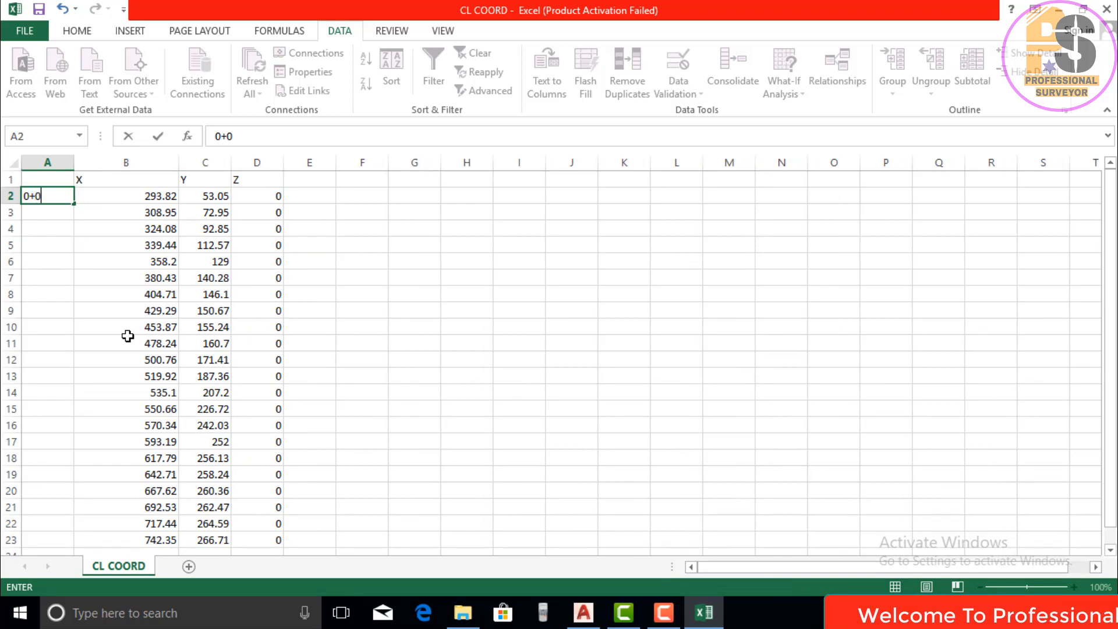
type("00")
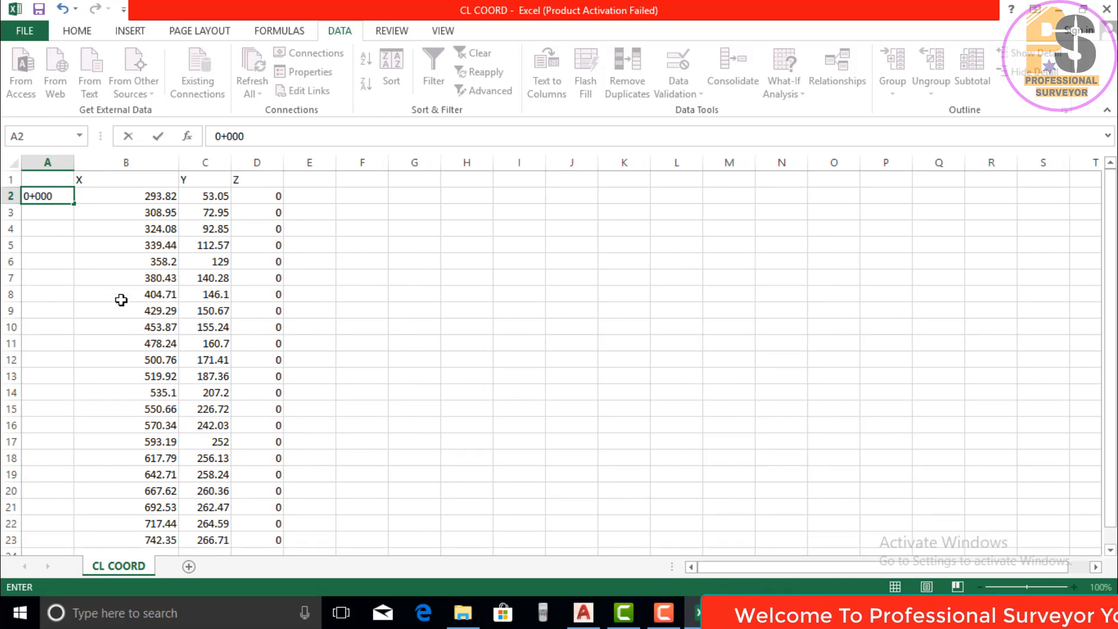
left_click(105, 278)
left_click(56, 213)
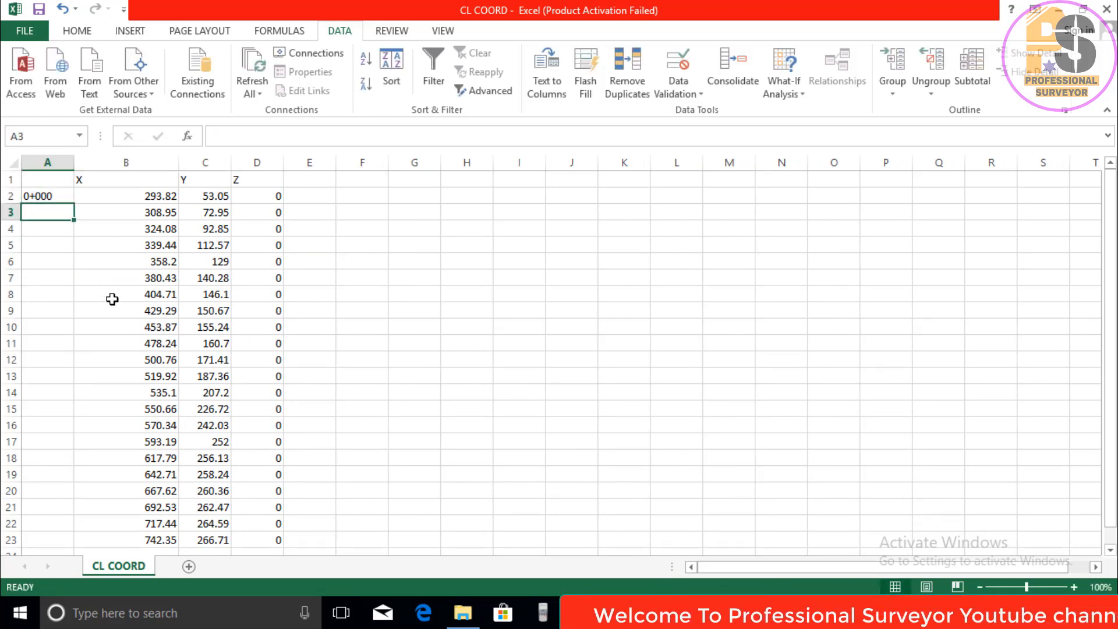
type("0+02")
key("BackSpace")
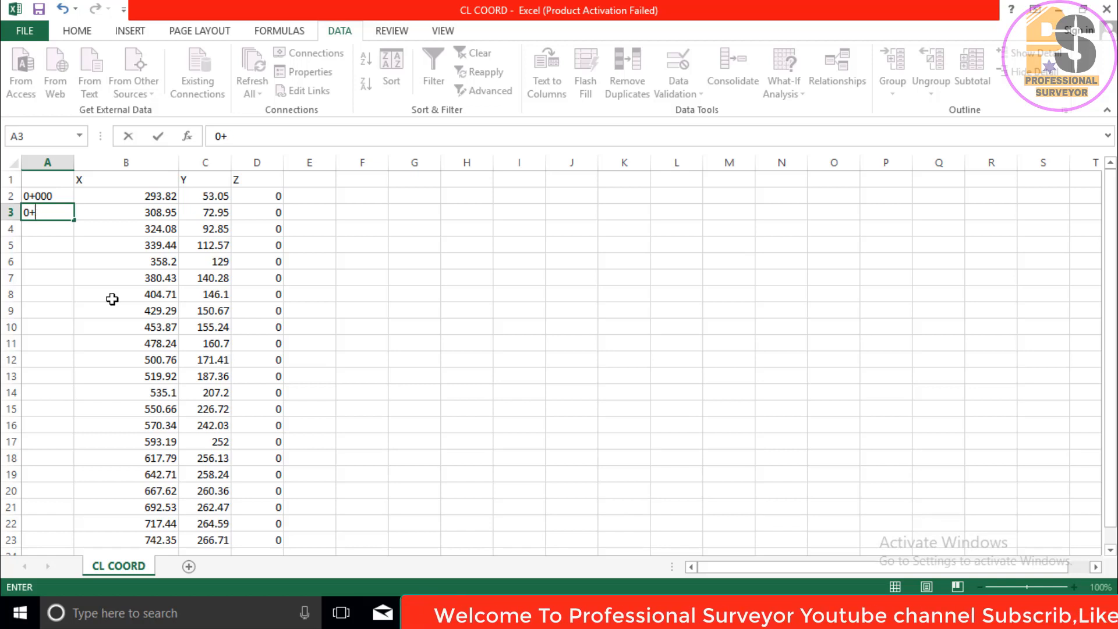
type("025")
left_click(105, 278)
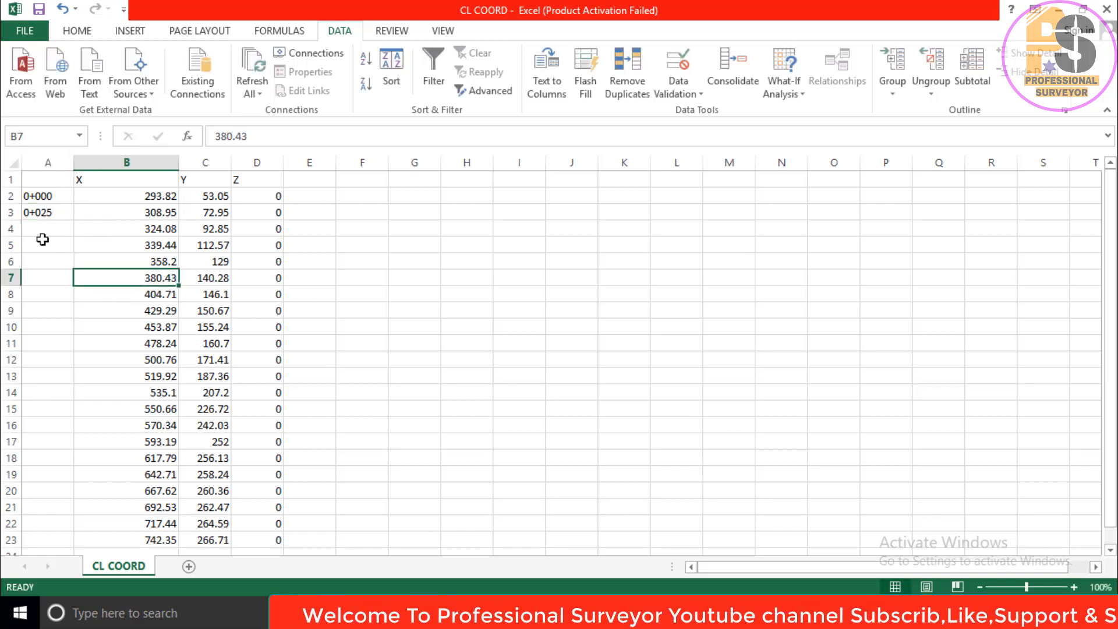
- Auto-fill the chainage series from A2:A3 down column A to the last coordinate row, reaching 0+525 in A23
left_click(39, 196)
left_click_drag(42, 195, 45, 211)
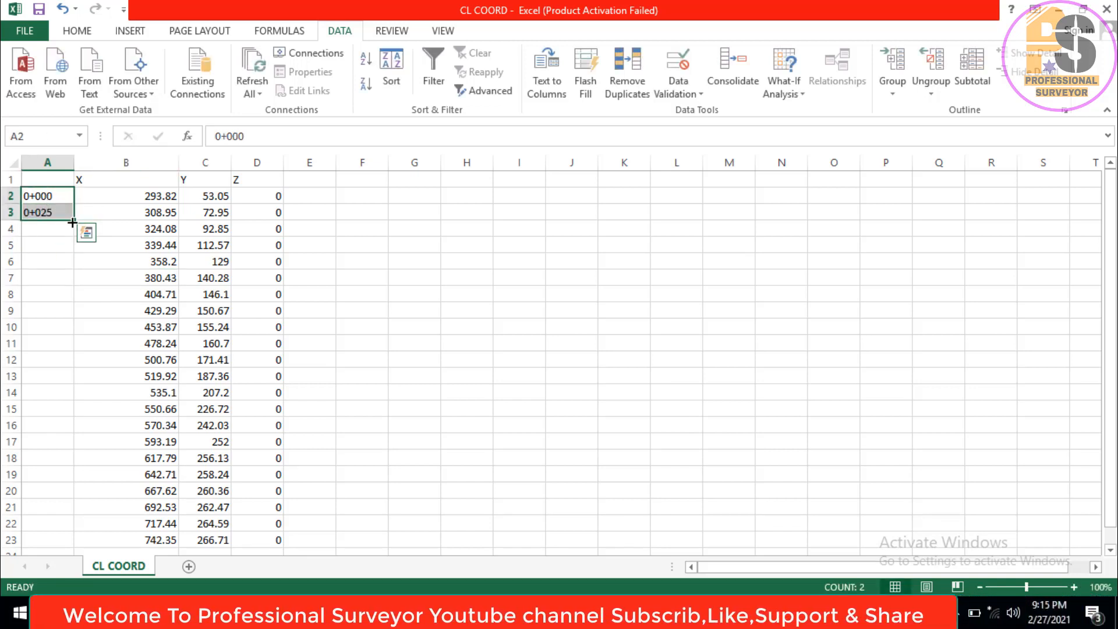
double_click(73, 221)
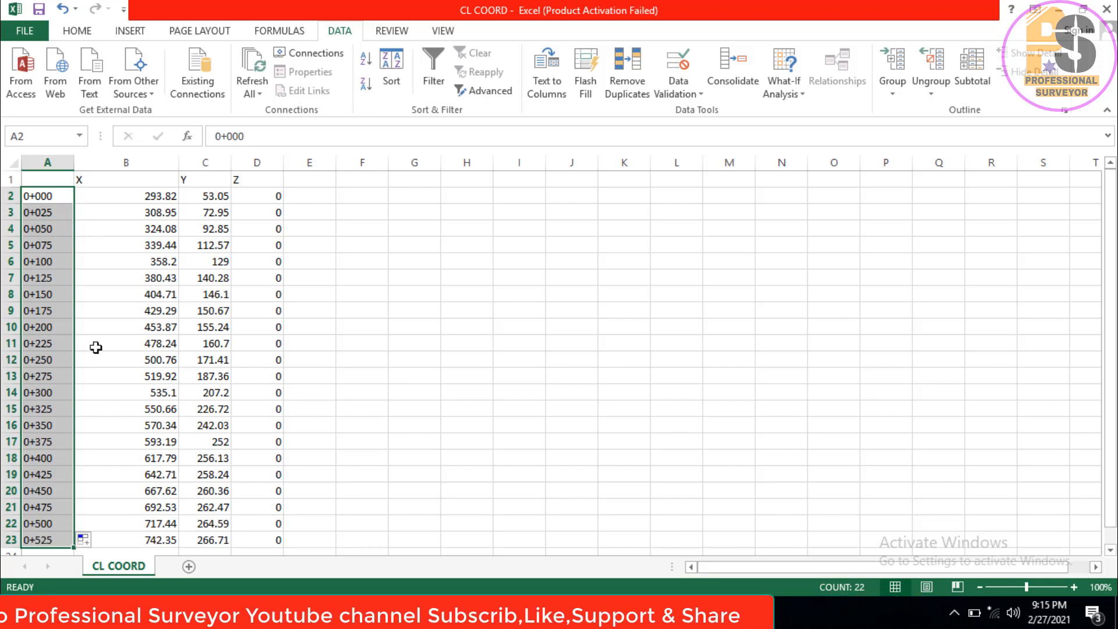
scroll(96, 348, "down", 1)
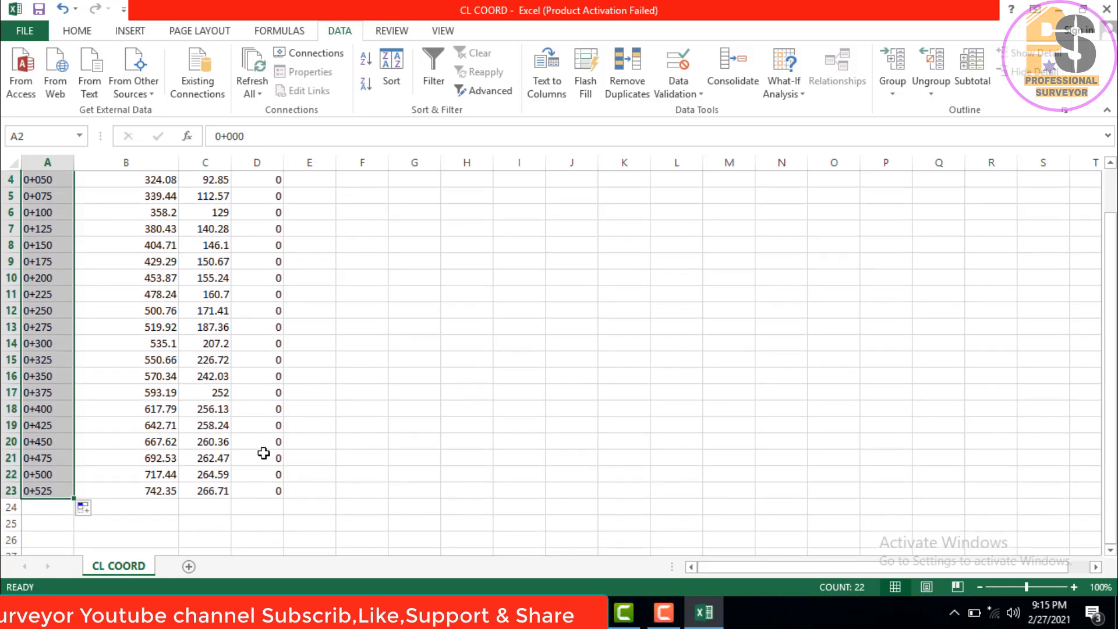